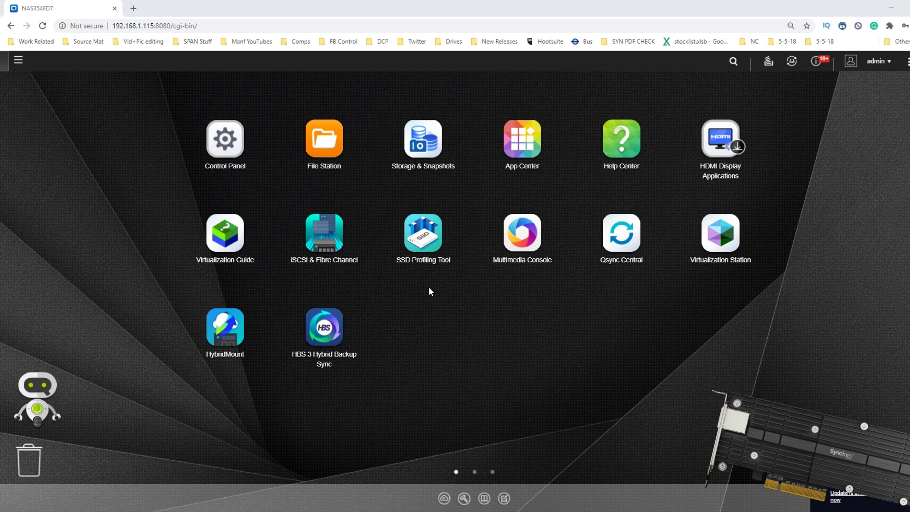
click(226, 150)
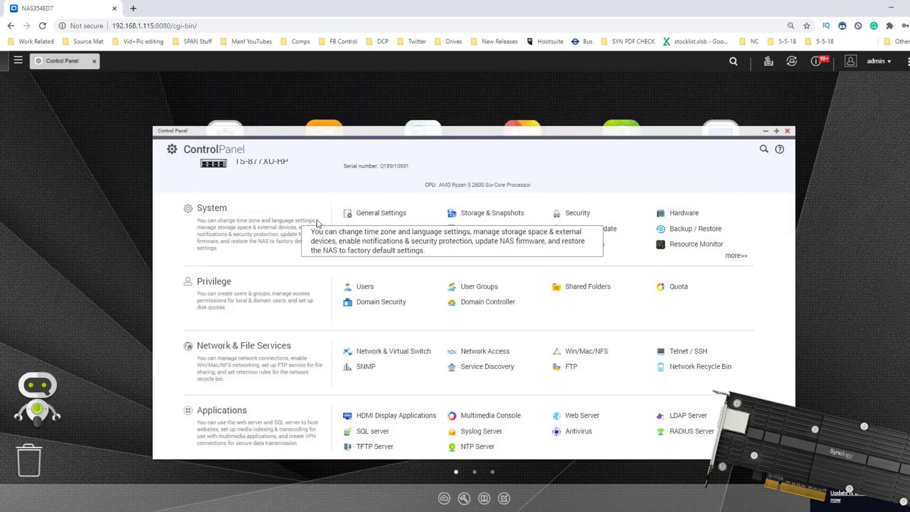
click(682, 213)
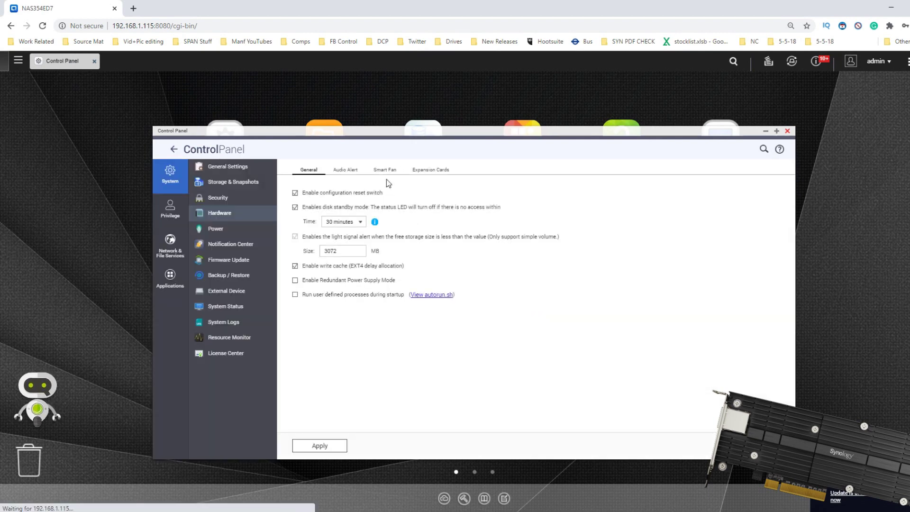
click(430, 170)
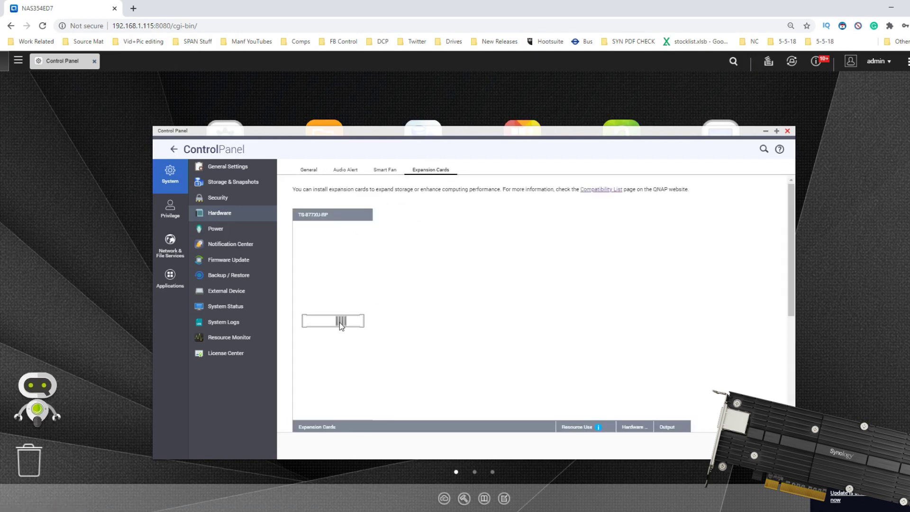
scroll(611, 374, down, 5)
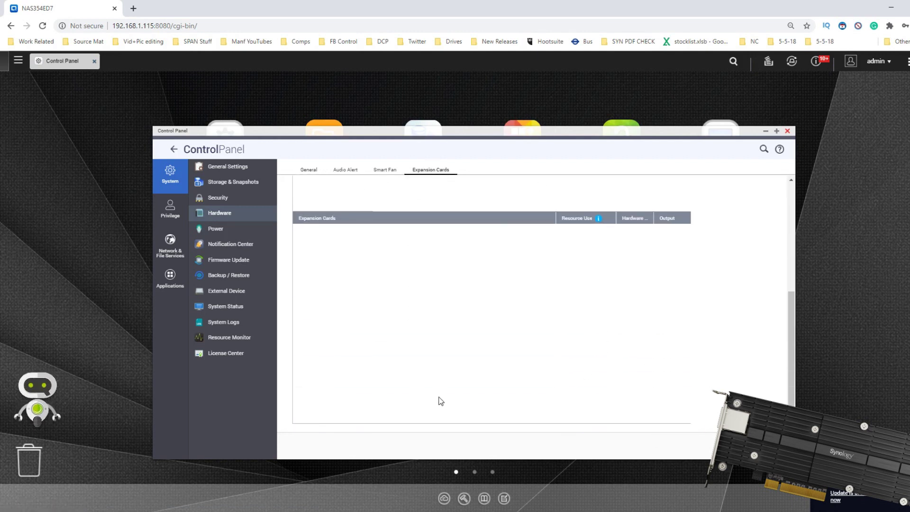
scroll(497, 322, up, 5)
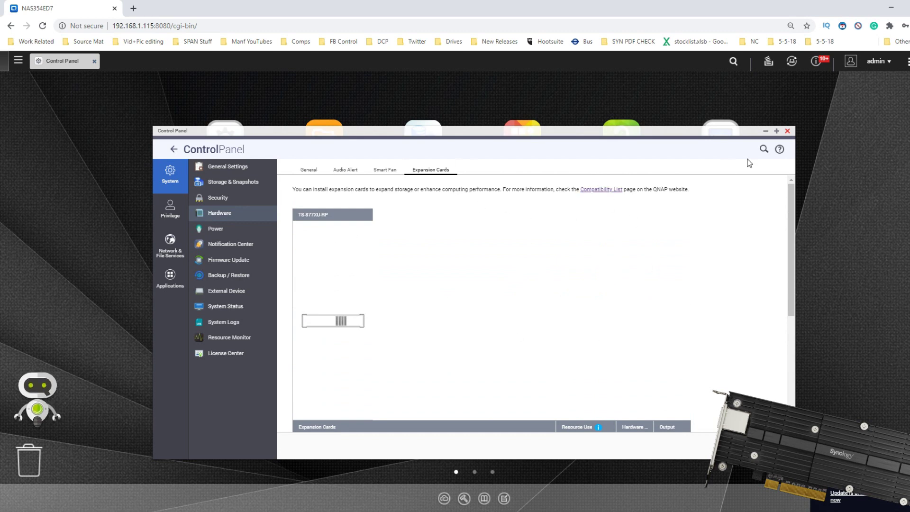
click(786, 131)
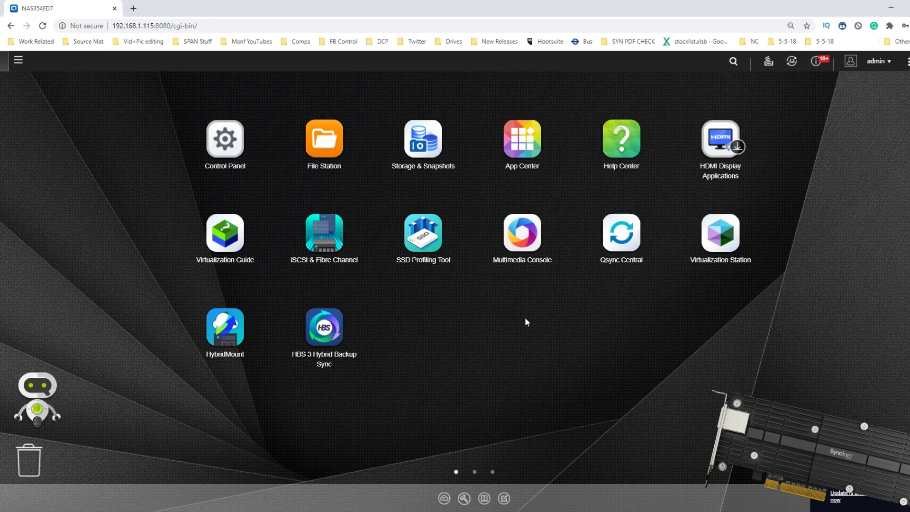
Step: Go to Storage & Snapshots, check External Storage, then show the Cache Acceleration page
click(423, 140)
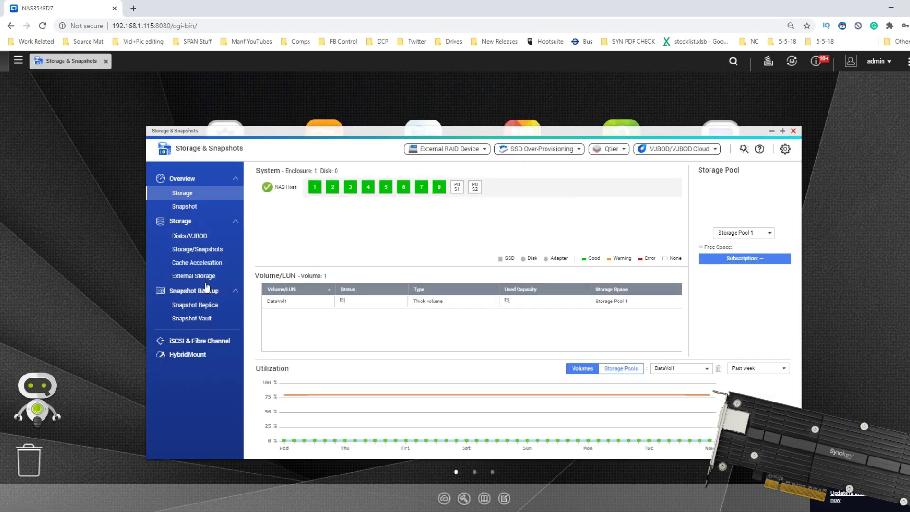
click(201, 277)
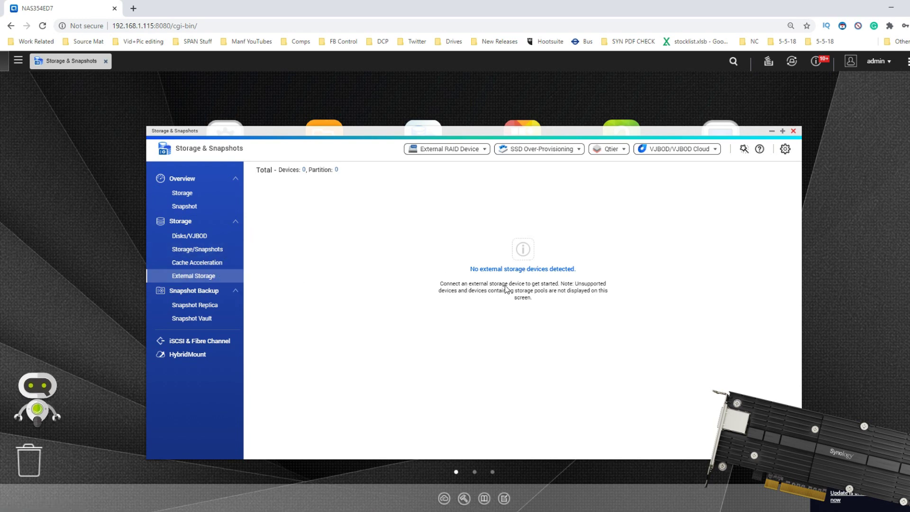
click(204, 262)
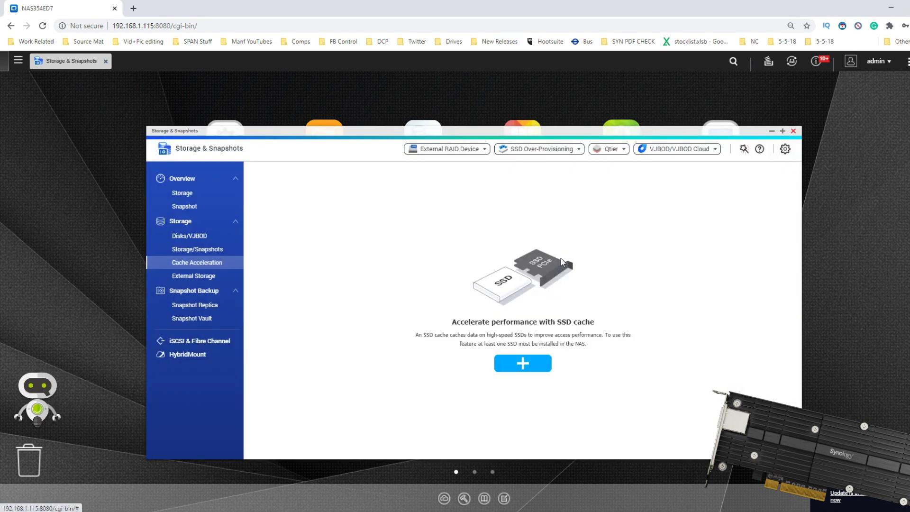
Step: Start the Create SSD Cache wizard, review the available cache disks, then cancel it
click(523, 364)
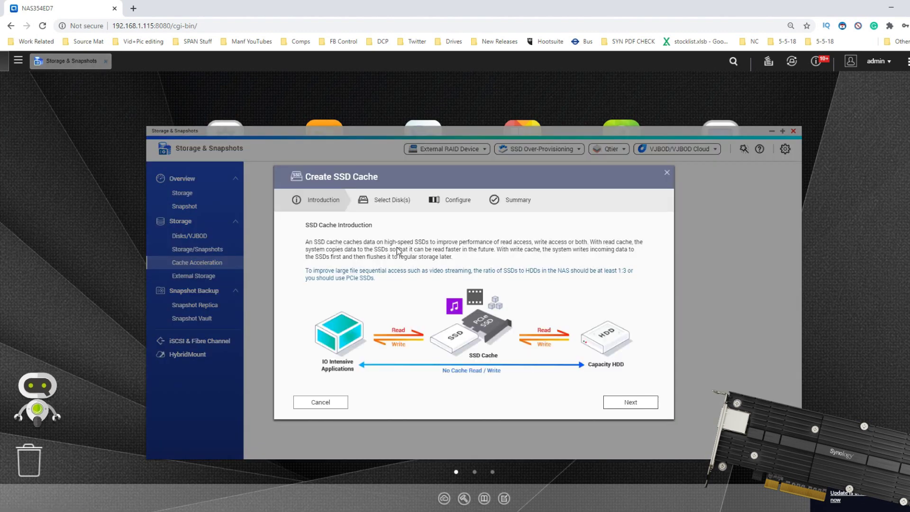
click(634, 407)
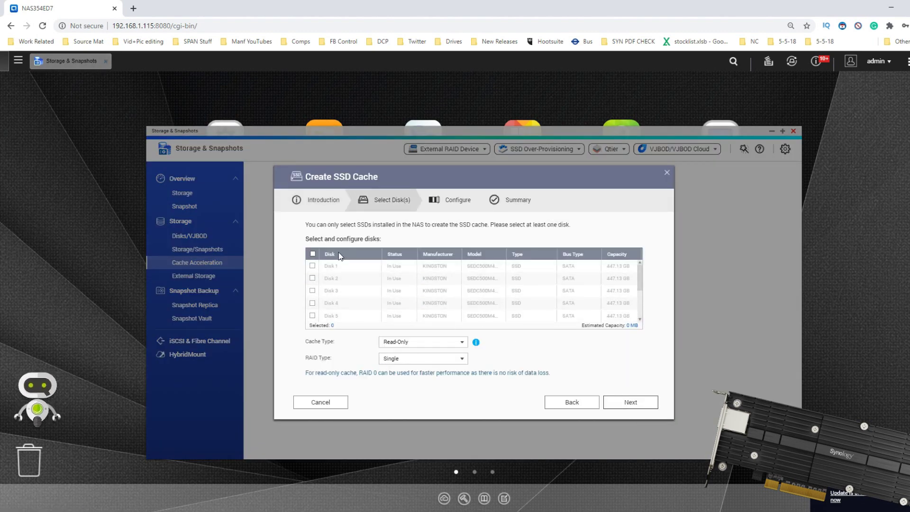
scroll(449, 280, down, 3)
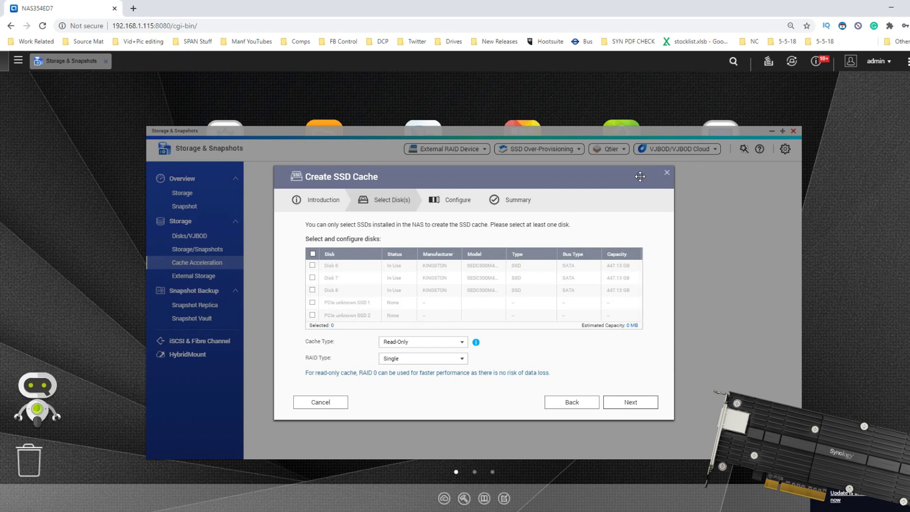
key(Escape)
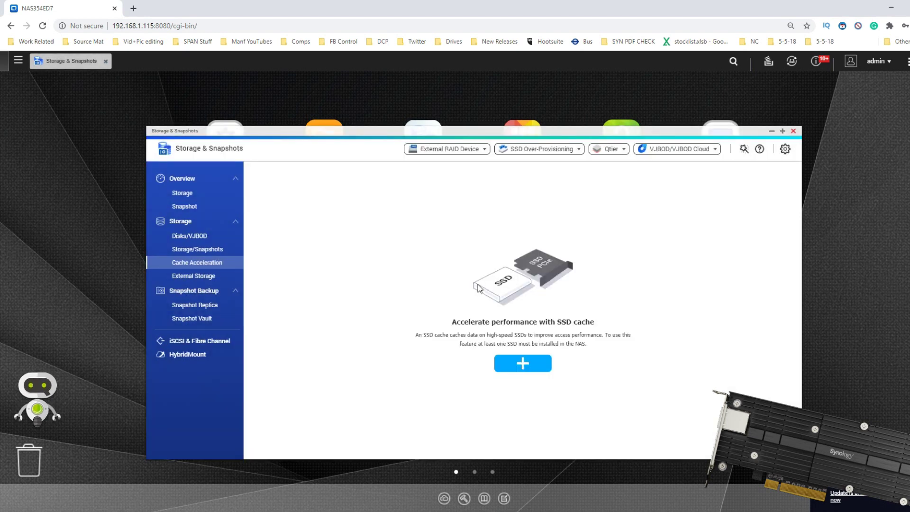
Step: List Disks/VJBOD and select PCIe 2 SSD 2, which reports the disk does not exist
click(209, 249)
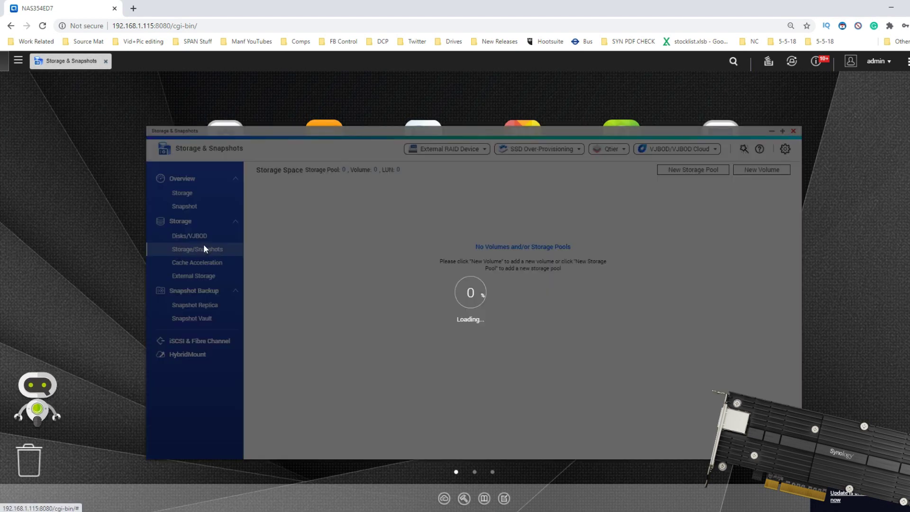
click(198, 237)
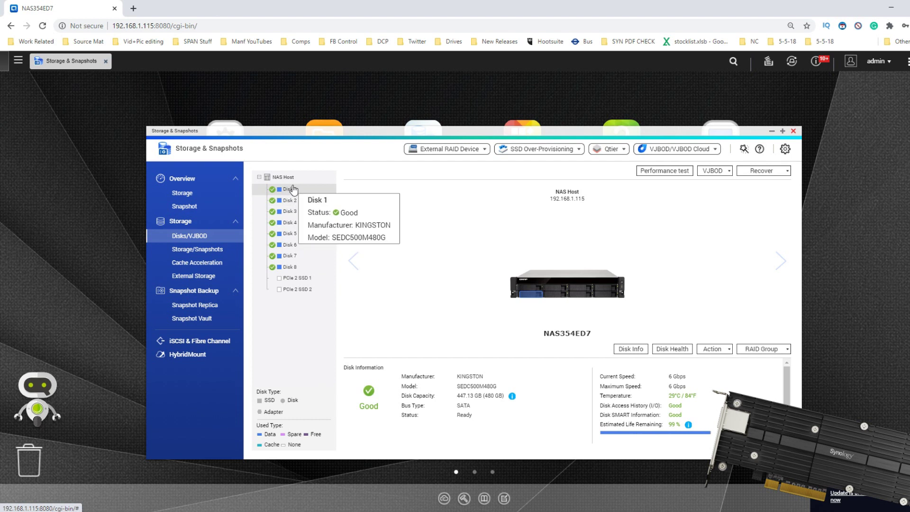
mouse_move(290, 217)
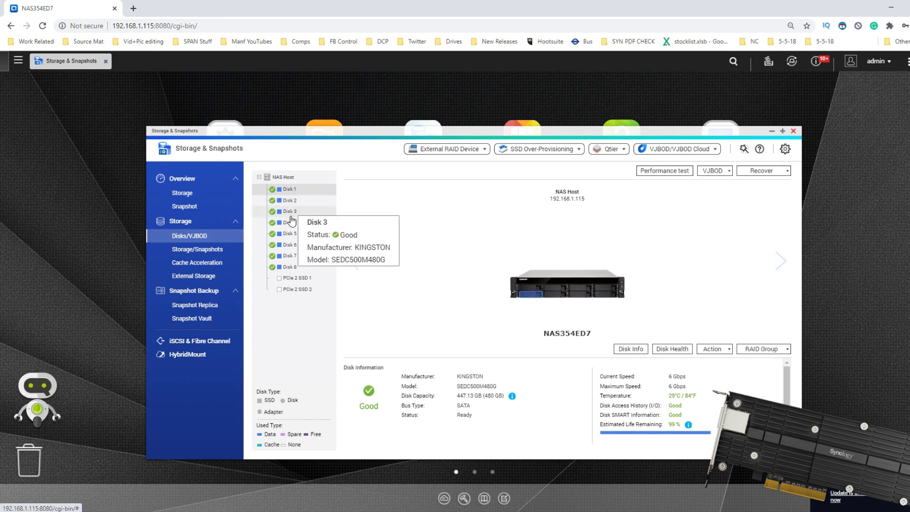
click(292, 280)
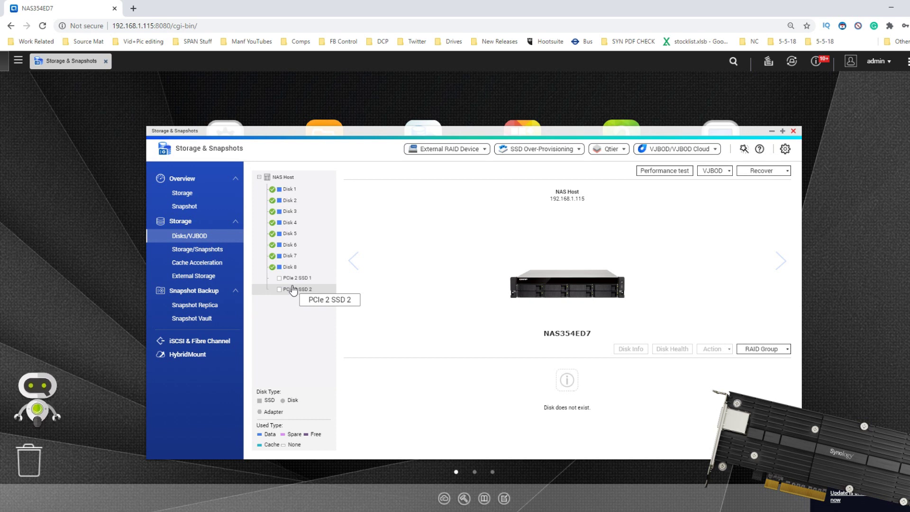
click(18, 61)
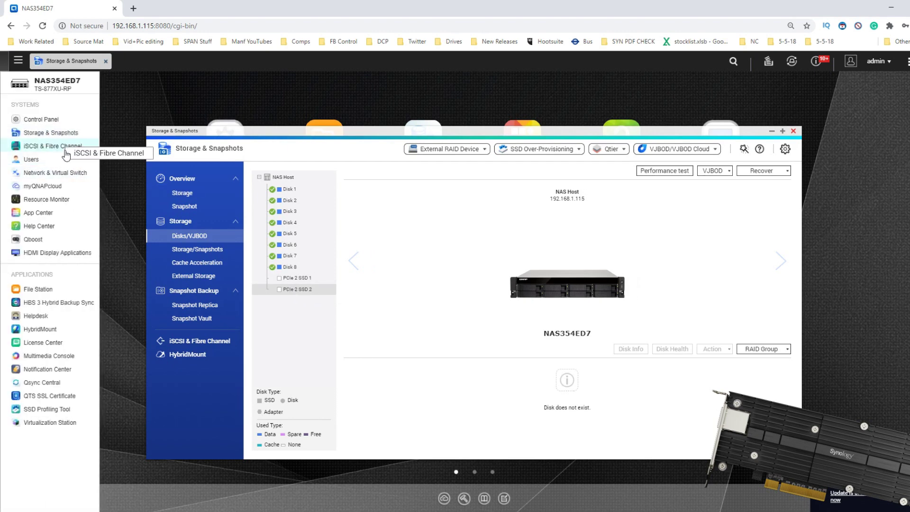
Step: Show Network & Virtual Switch Interfaces and view Adapter 9 (10GbE) IPv4 details: DHCP, no address
click(67, 173)
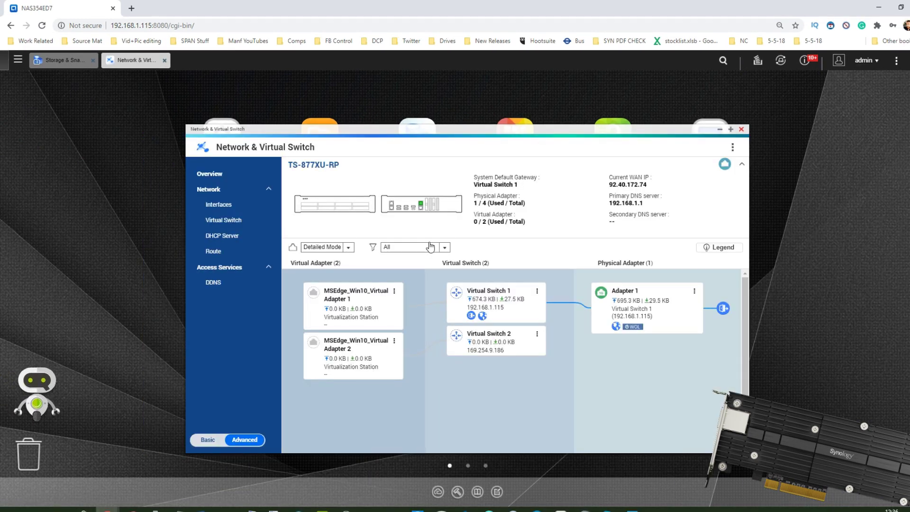
click(229, 201)
scroll(443, 279, down, 2)
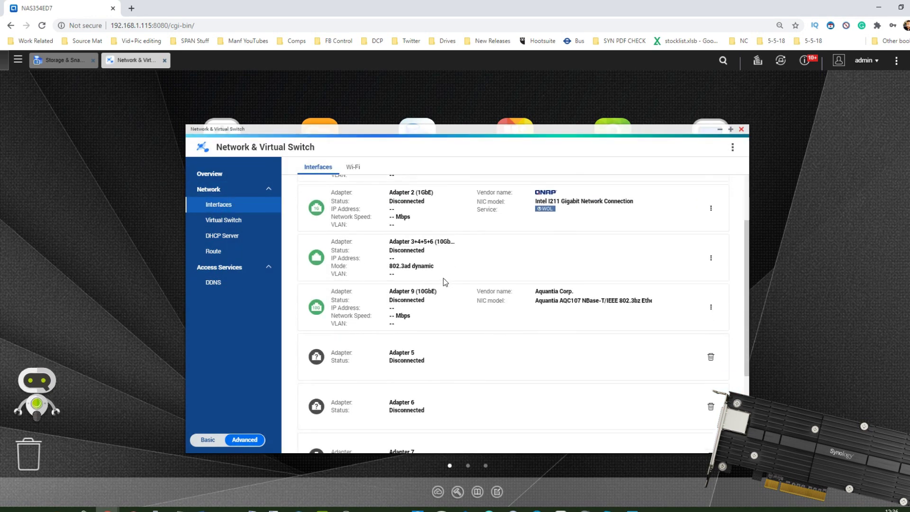
click(711, 307)
click(696, 350)
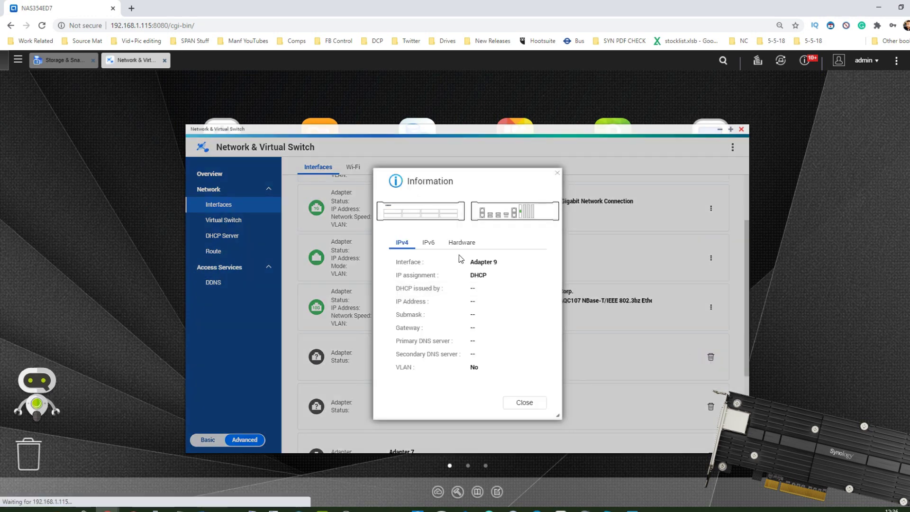
click(453, 243)
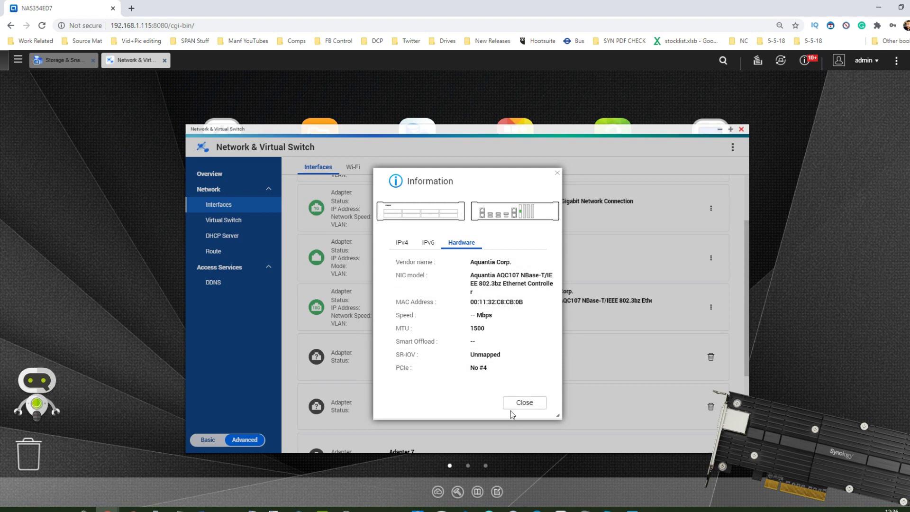
click(523, 402)
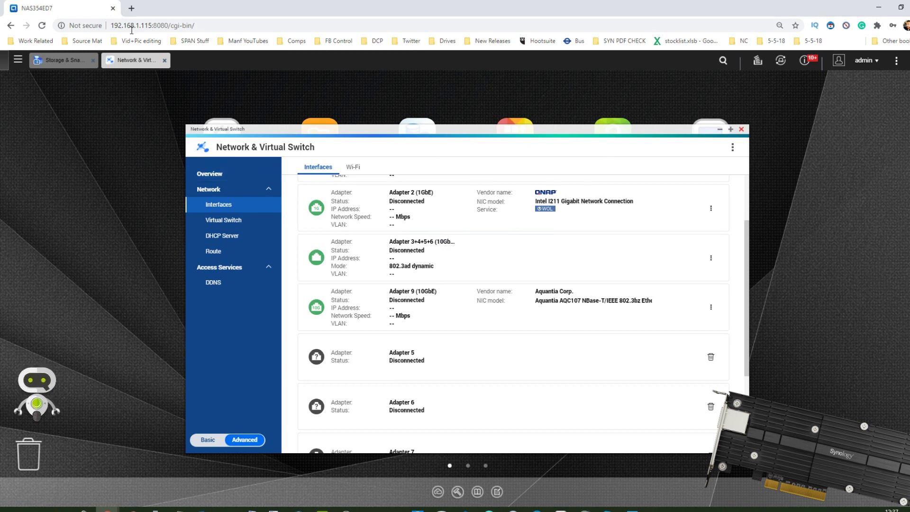
Step: Return to Storage & Snapshots, list Disks 1–8 plus the extra enclosure, then close it
click(80, 61)
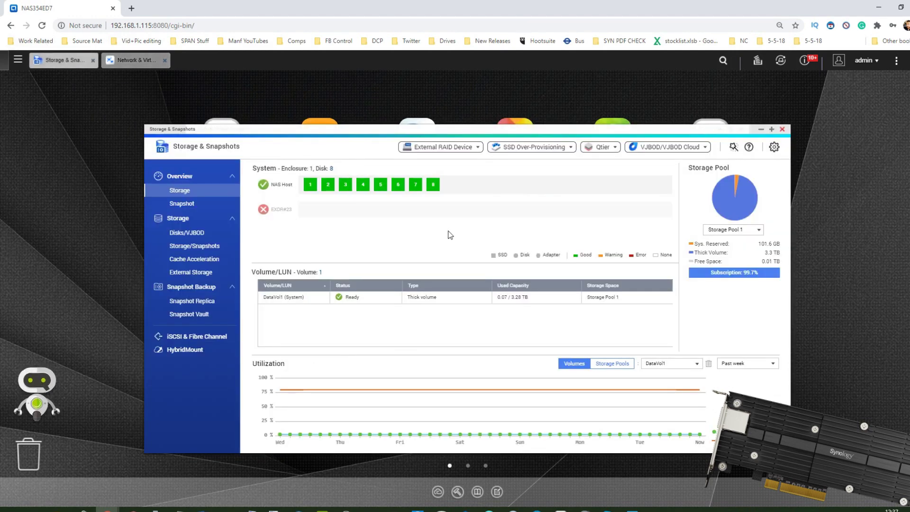
click(126, 63)
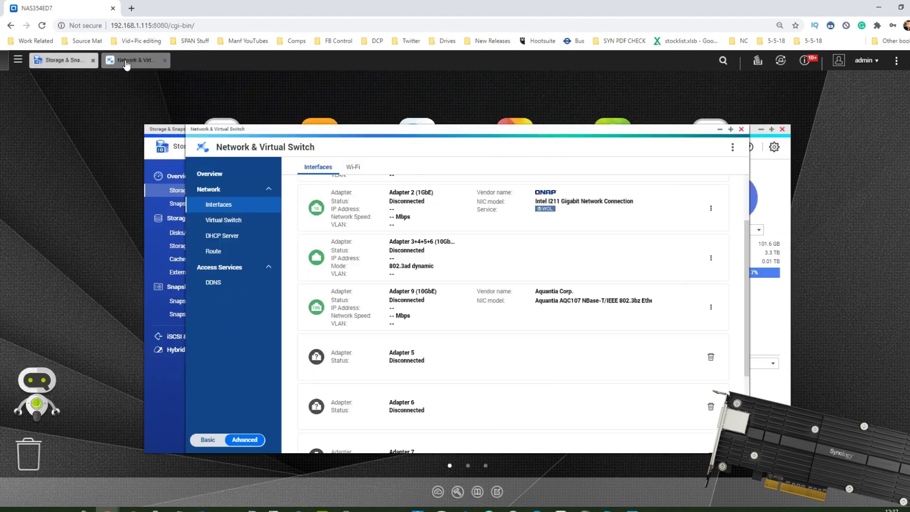
click(57, 61)
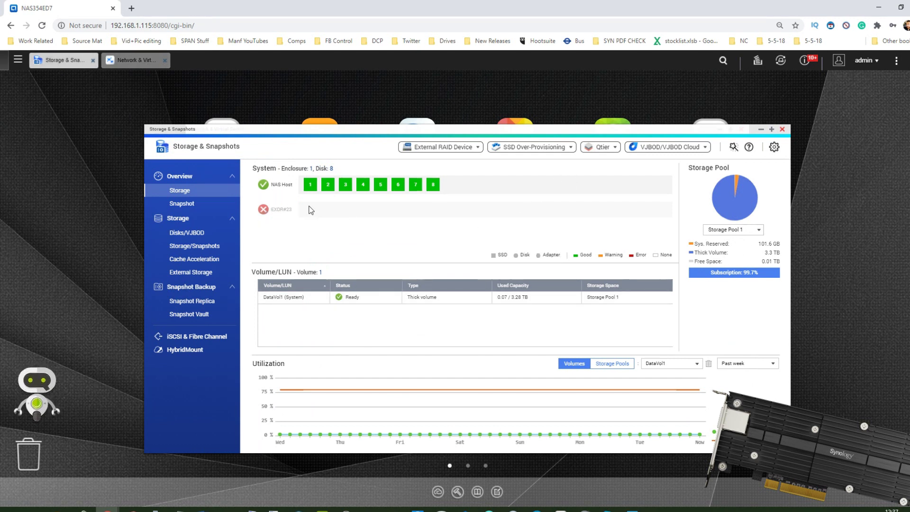
click(176, 232)
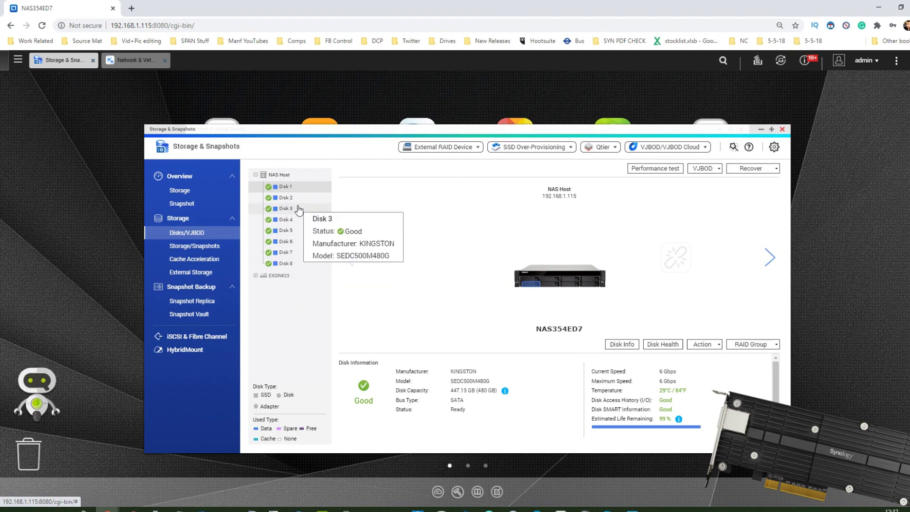
click(782, 130)
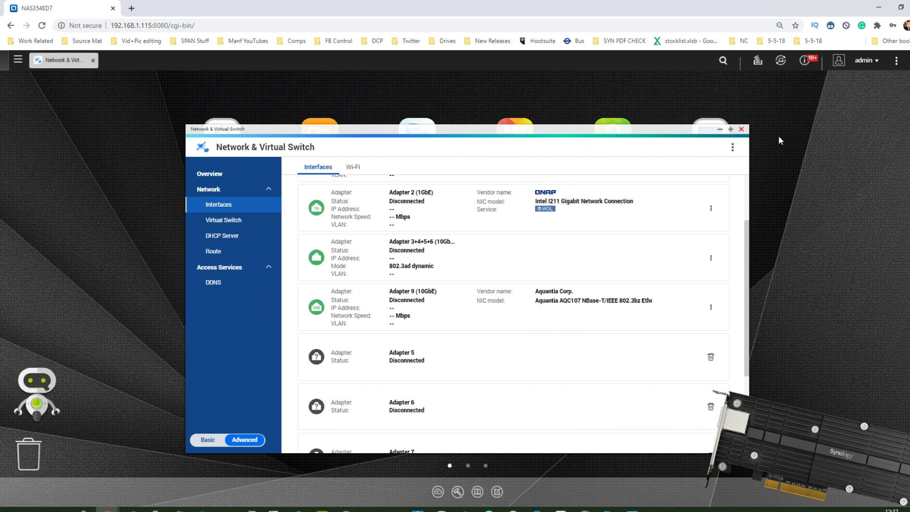
Step: Scroll the adapter list back up and close Network & Virtual Switch, leaving the desktop
scroll(632, 301, up, 2)
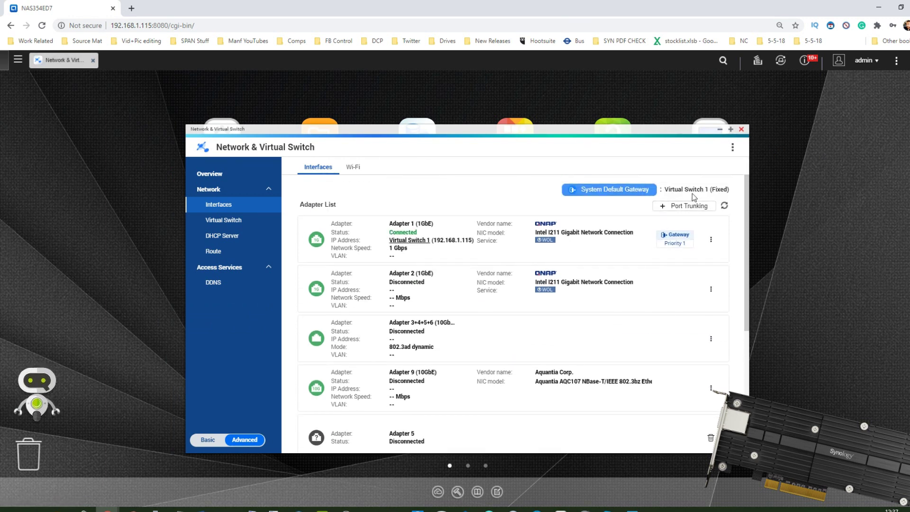
click(741, 130)
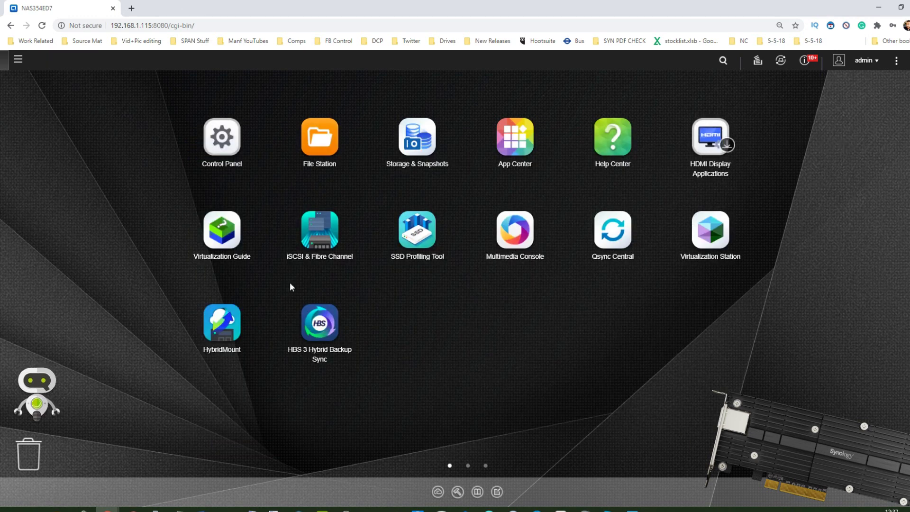